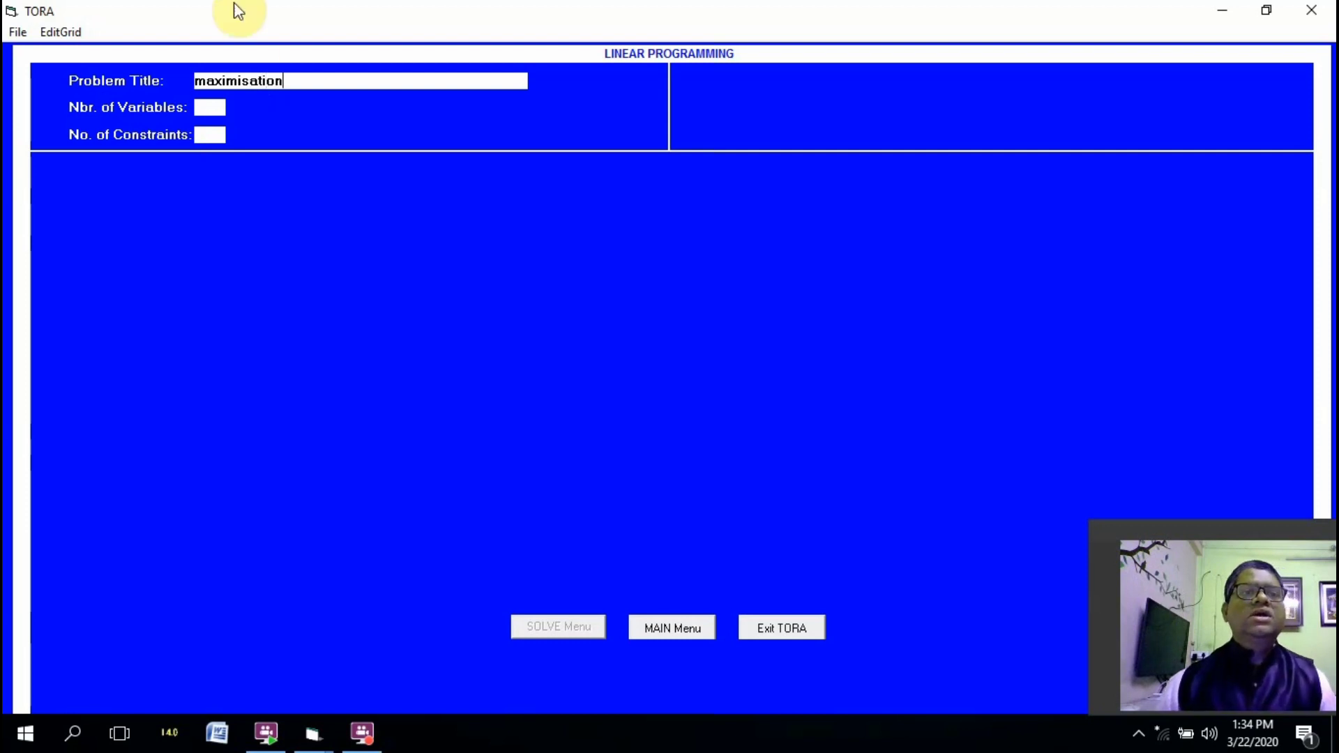
Set the problem size to 2 variables and 3 constraints and generate the input grid
click(218, 106)
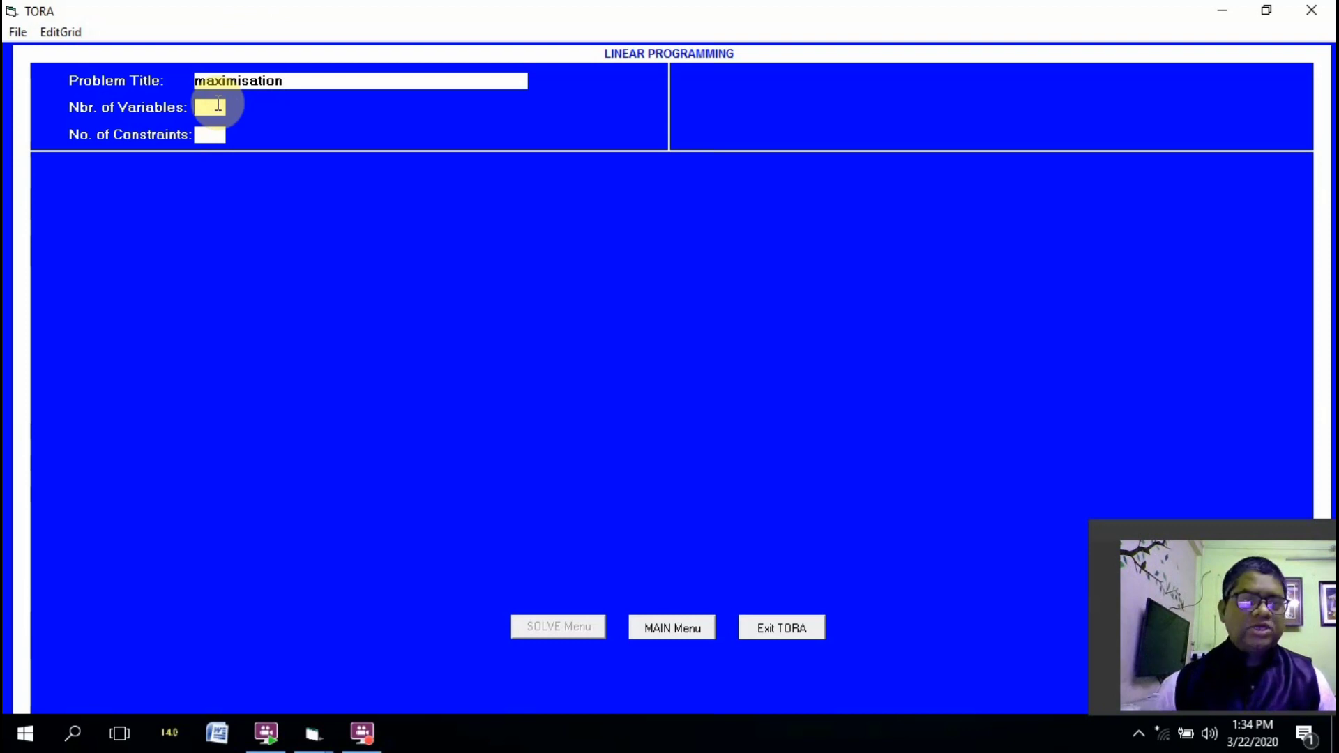
text(2)
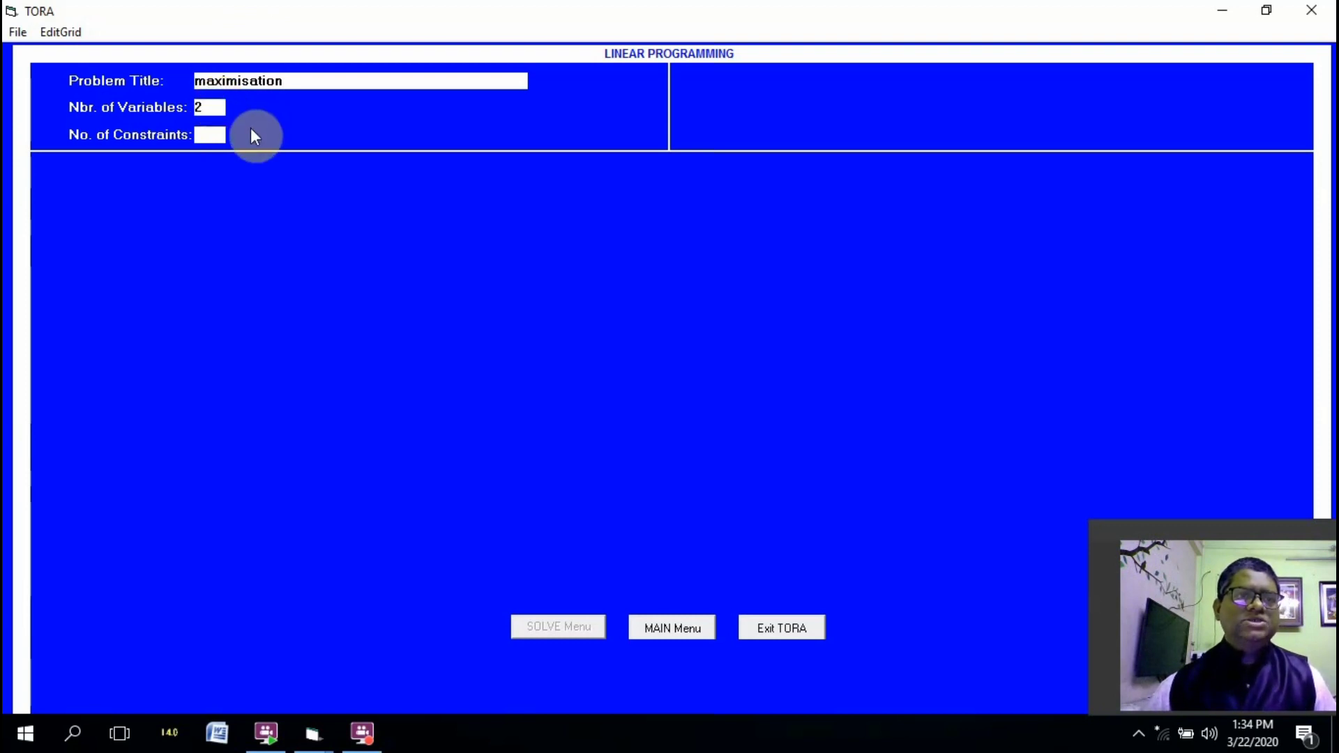
click(215, 134)
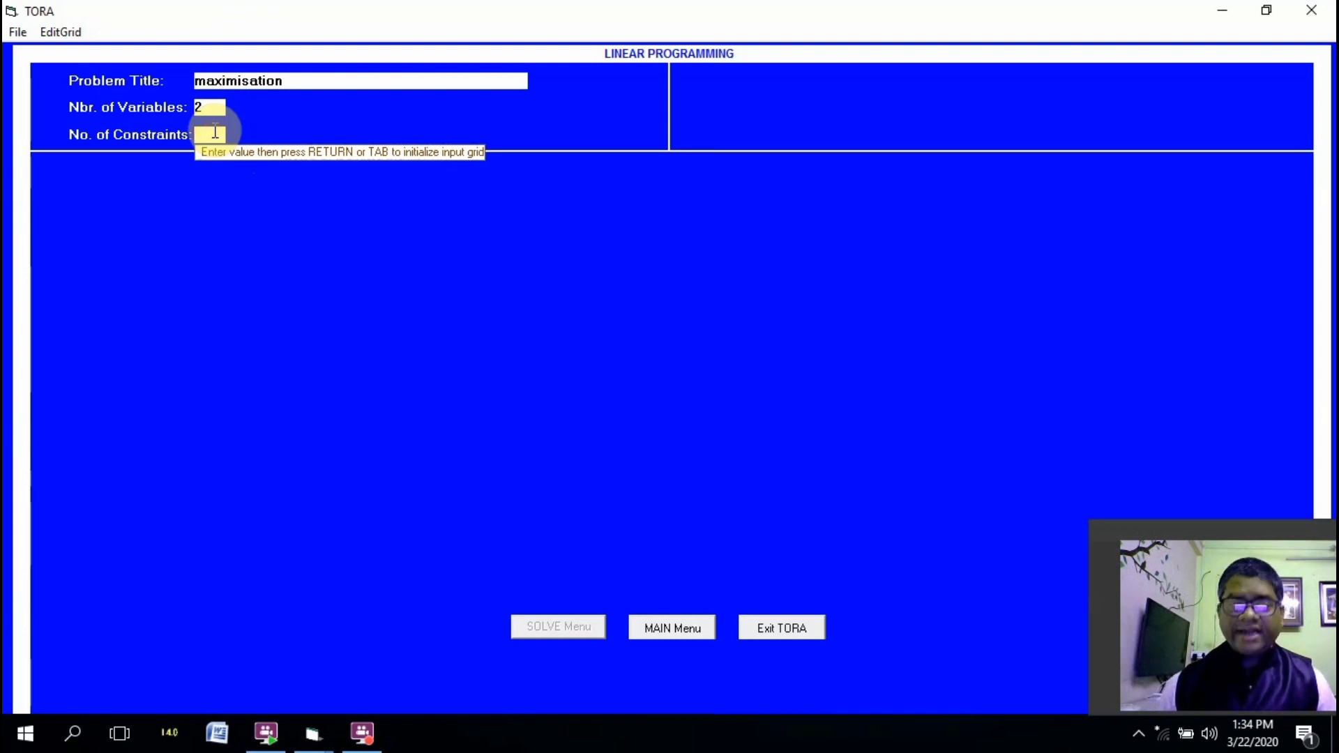
text(3)
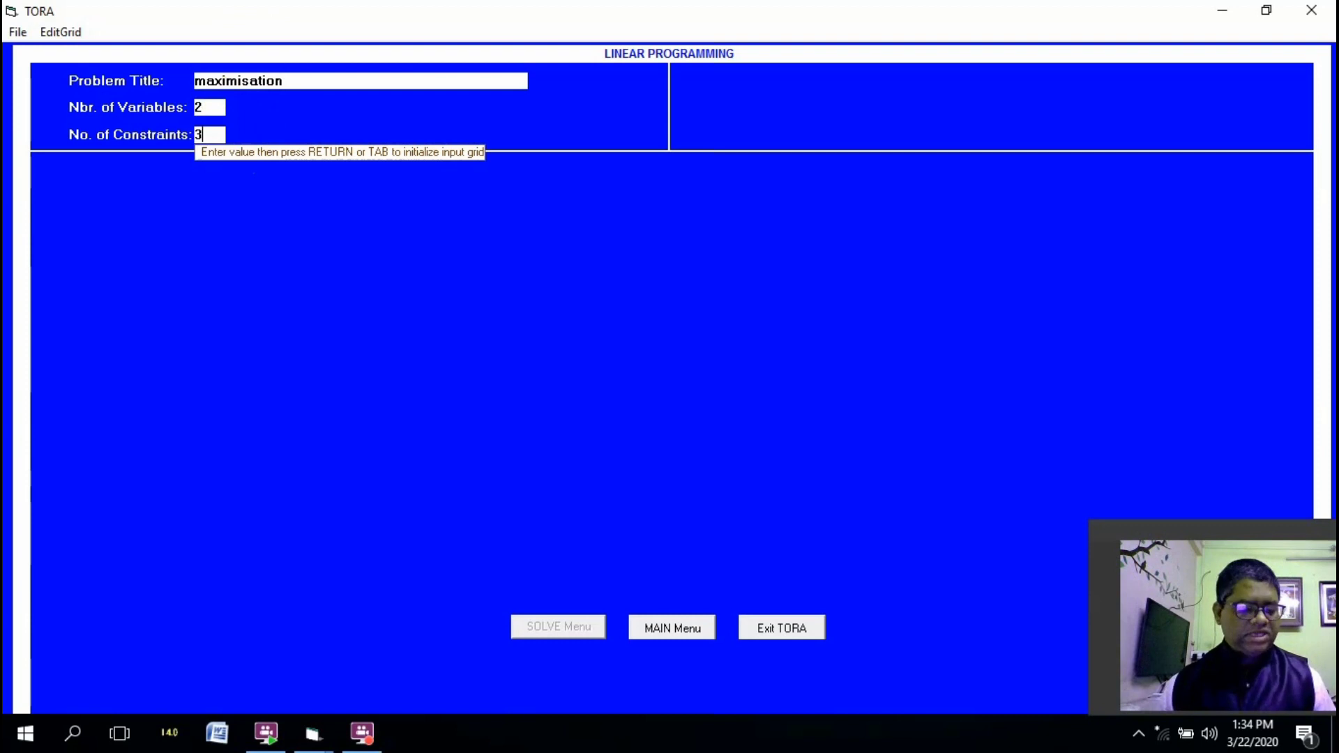
key(Return)
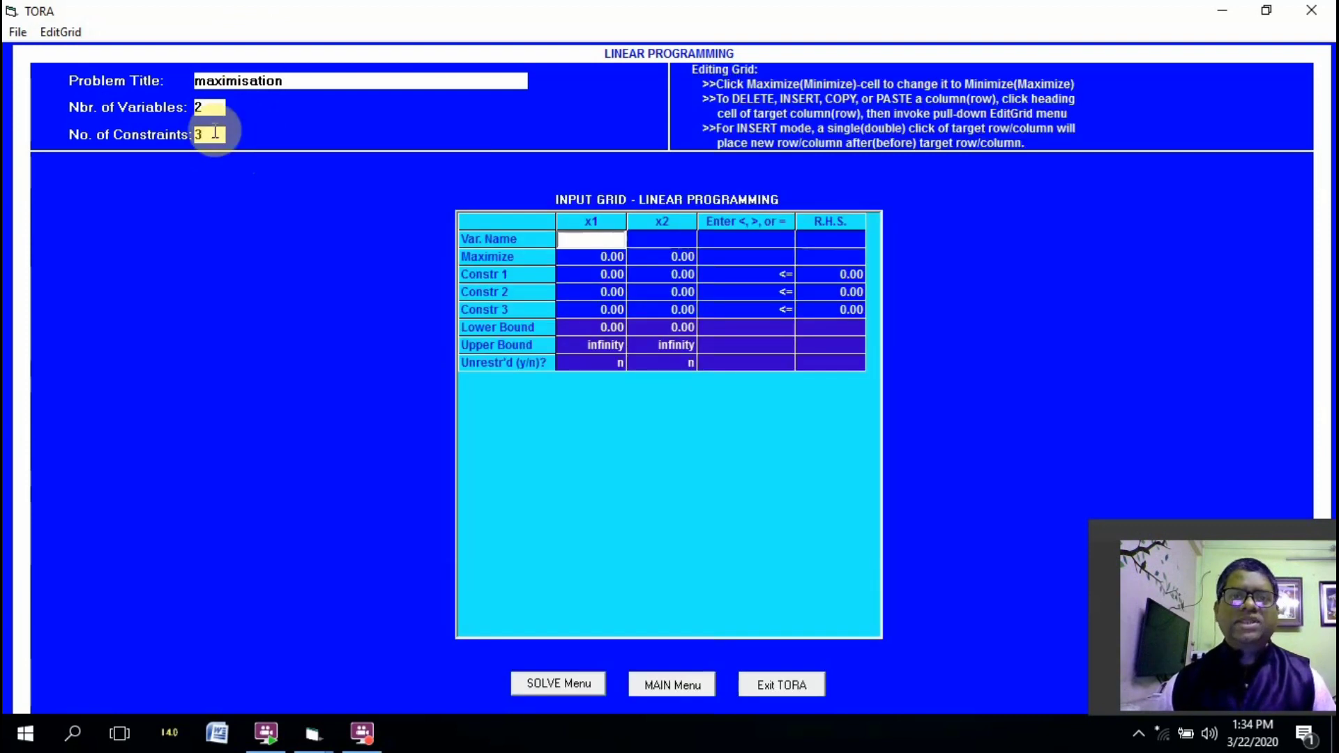
Keep the objective as Maximize and enter its coefficients, 400 for x1 and 300 for x2
click(500, 258)
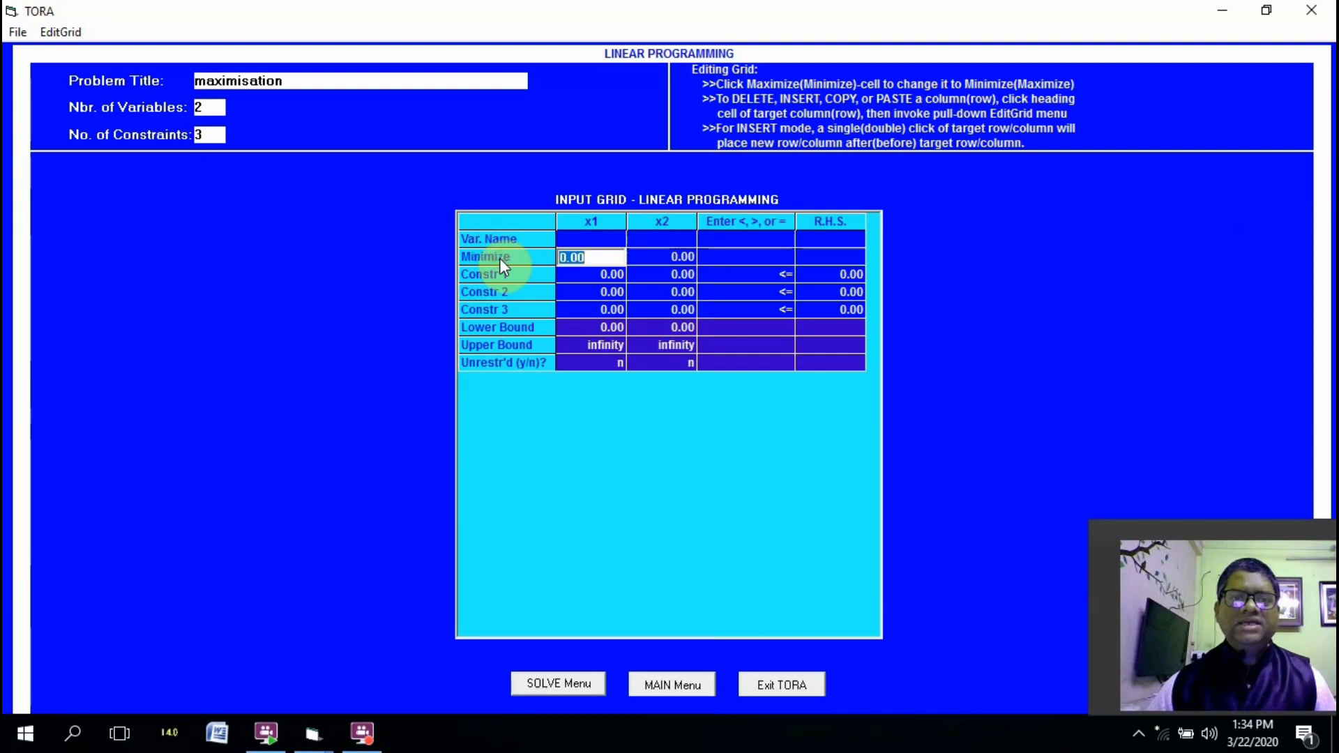
click(498, 259)
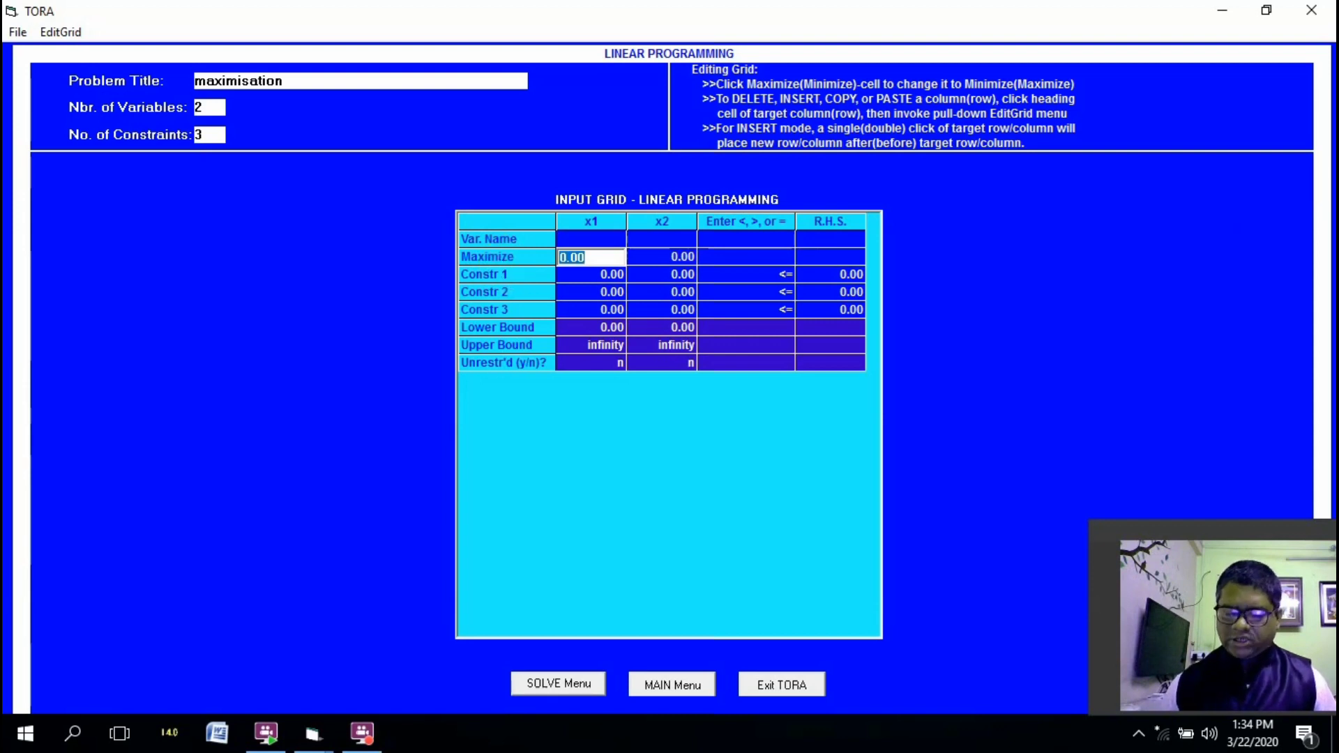
text(400)
key(Return)
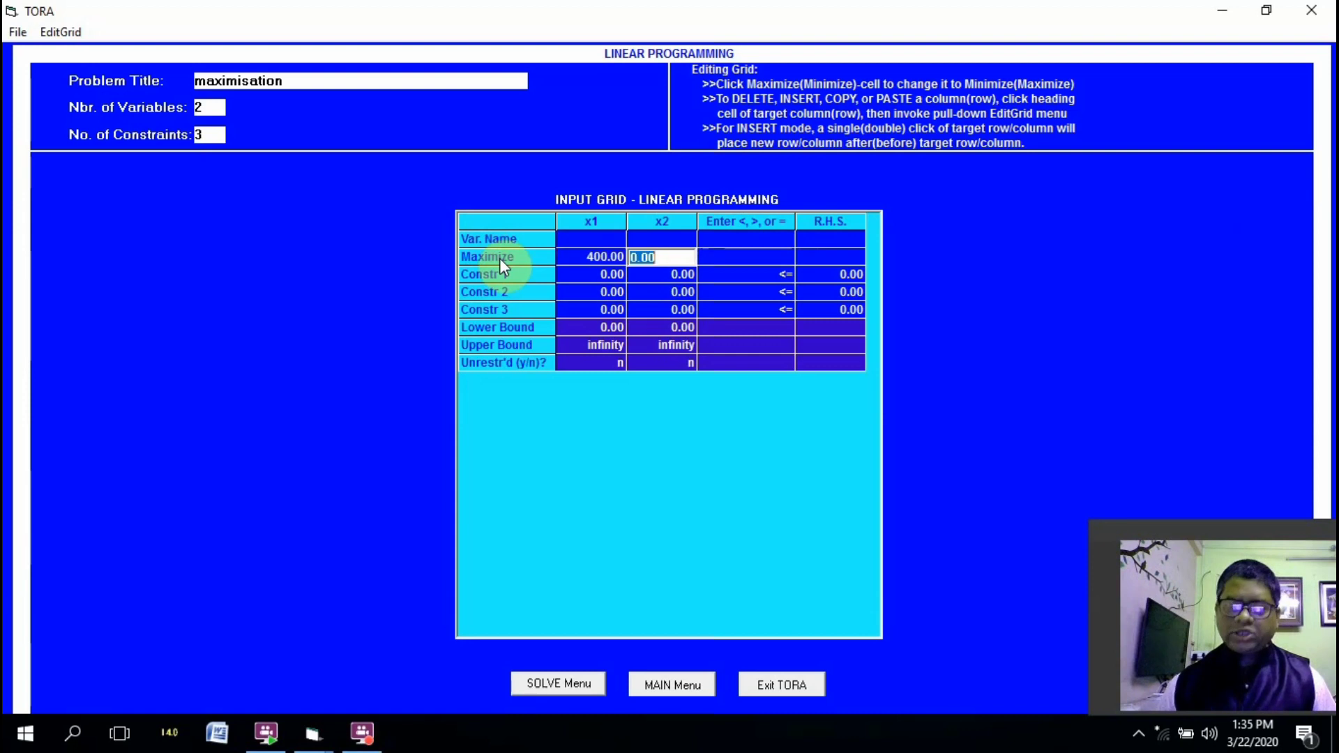
text(300)
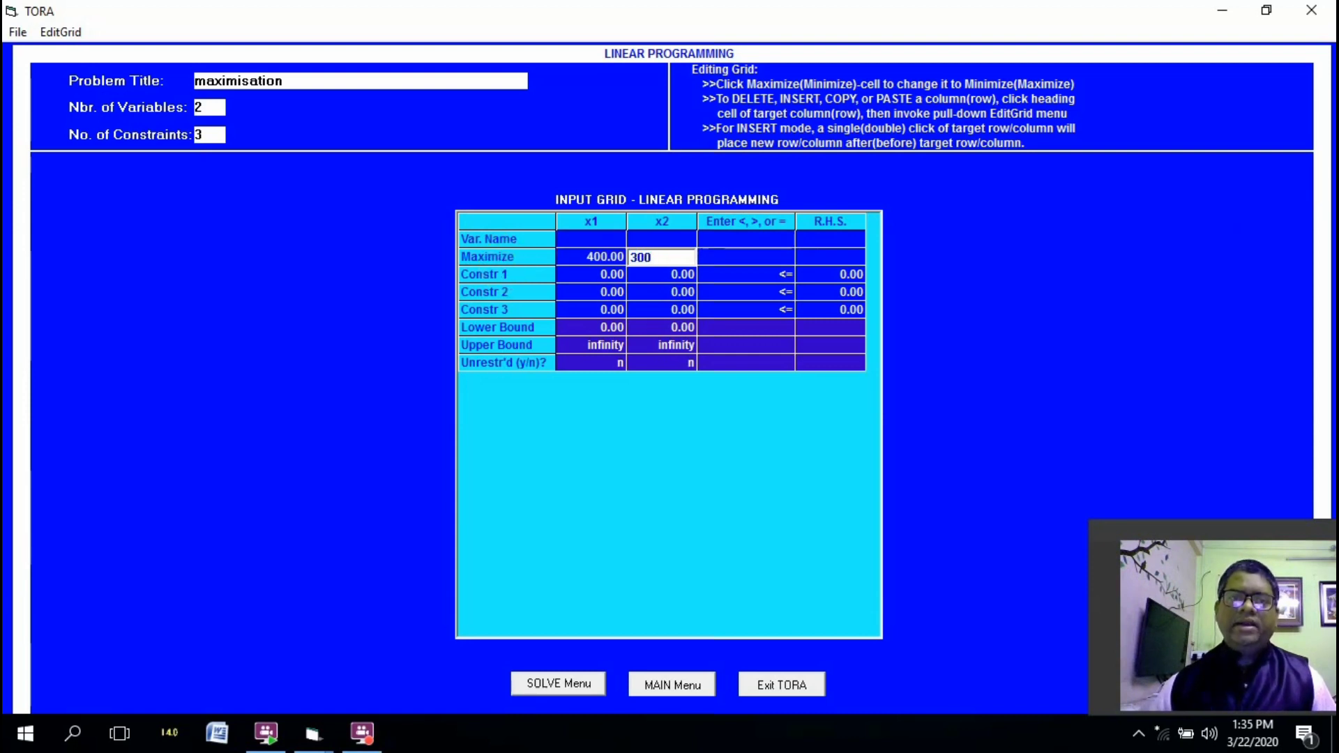
Fill in constraint 1 with coefficients 3 for x1 and 2 for x2 and a right-hand side of 120
click(590, 273)
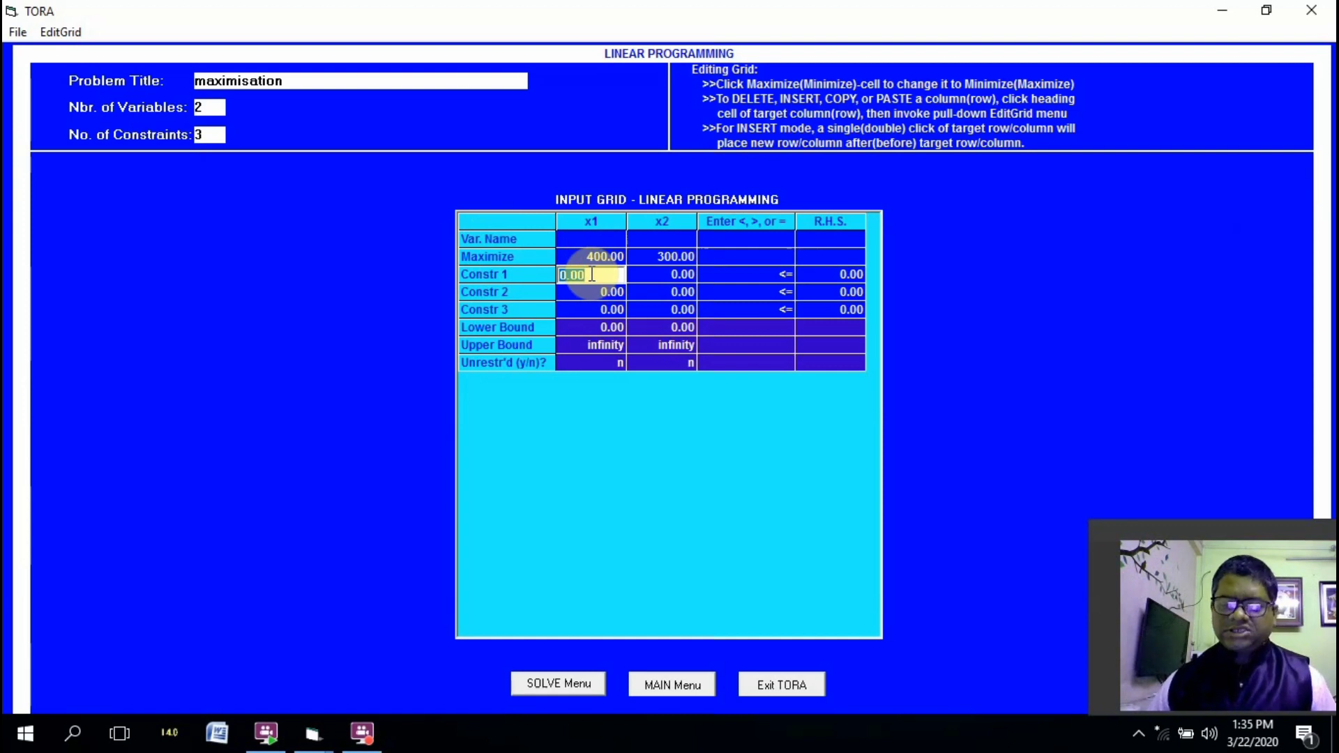
text(3)
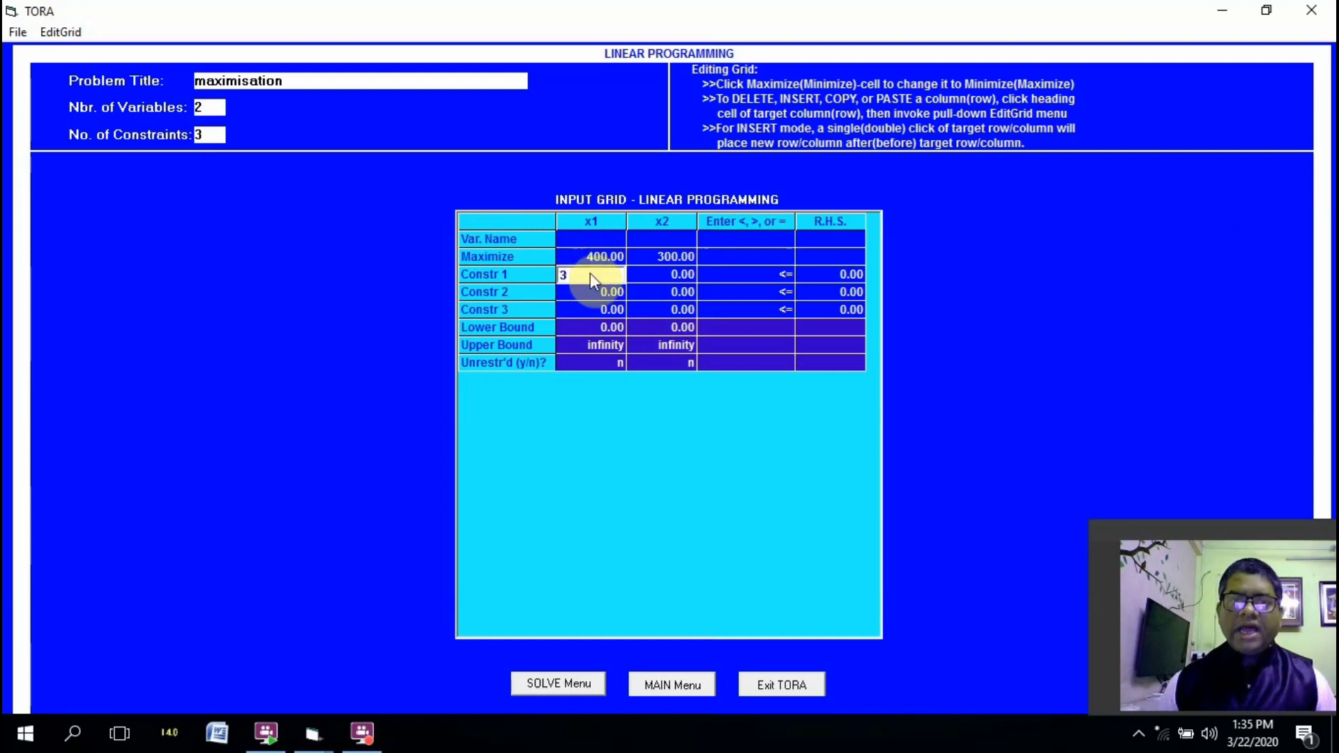
key(Tab)
text(2)
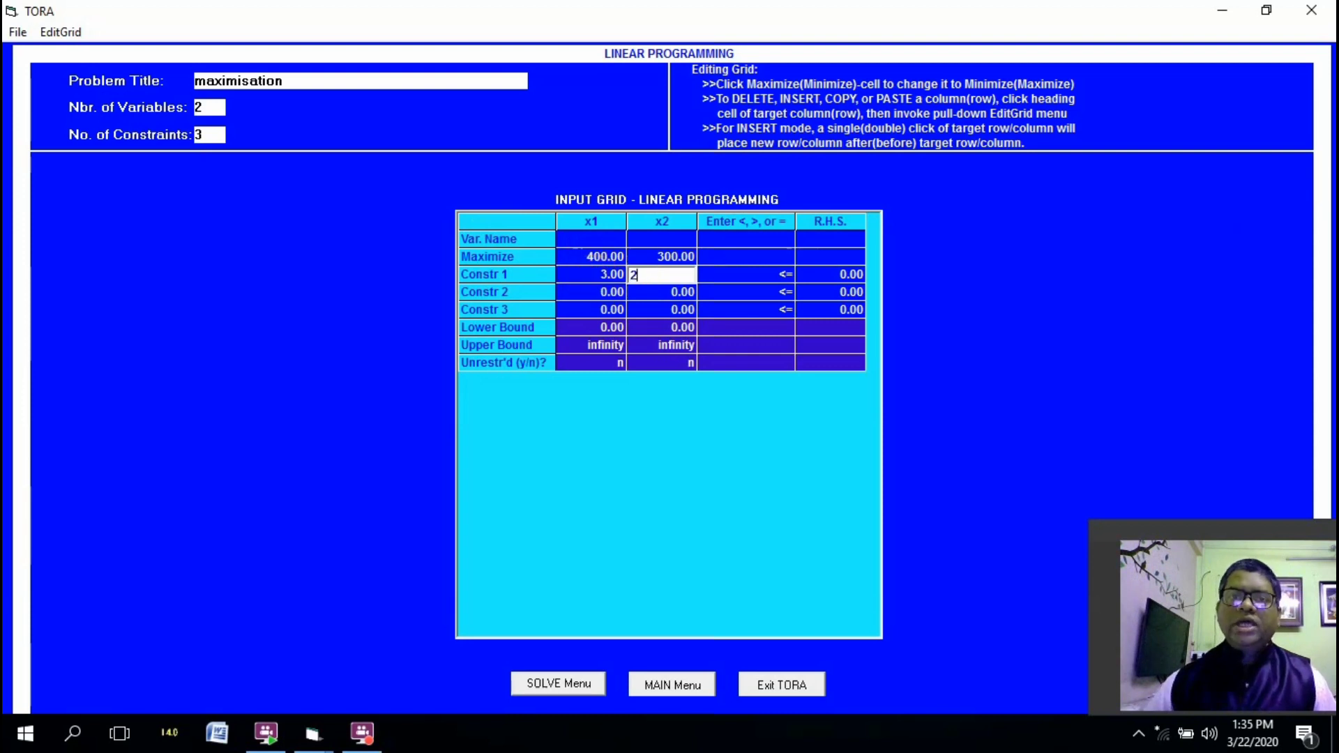
click(812, 274)
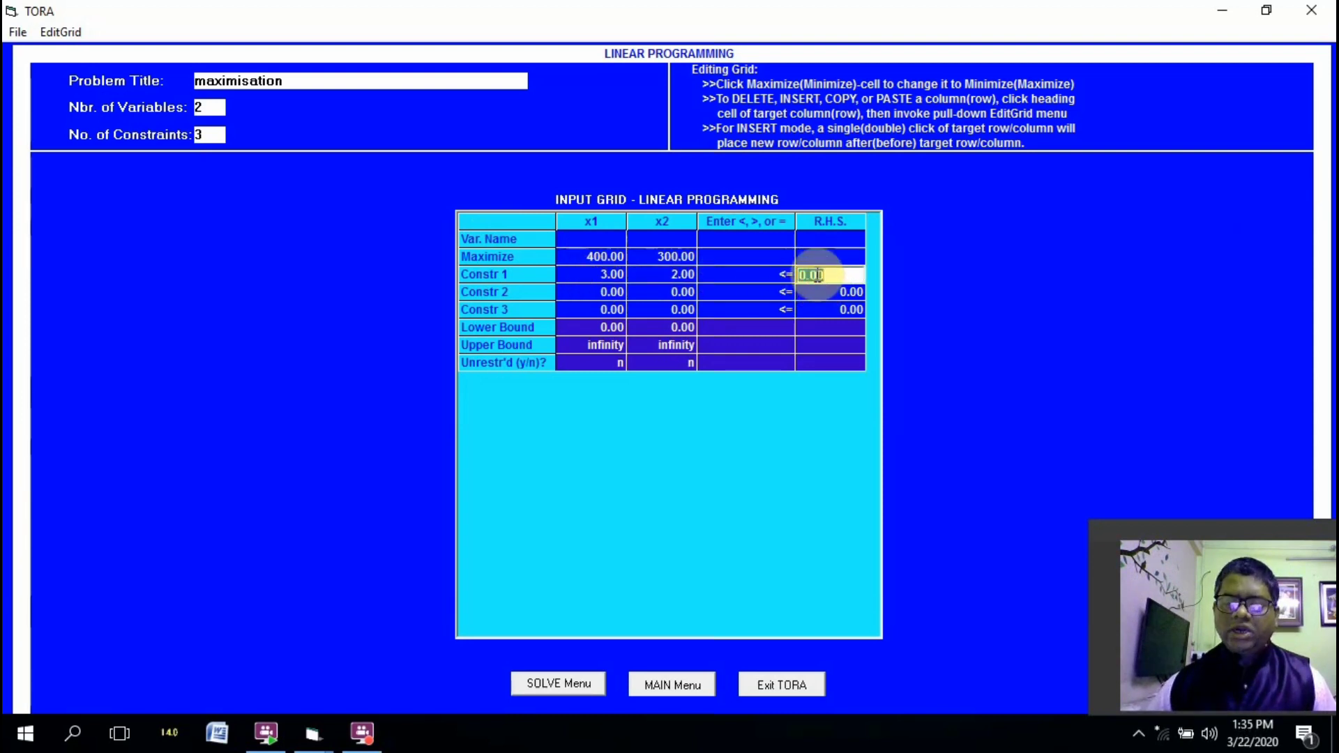
text(1)
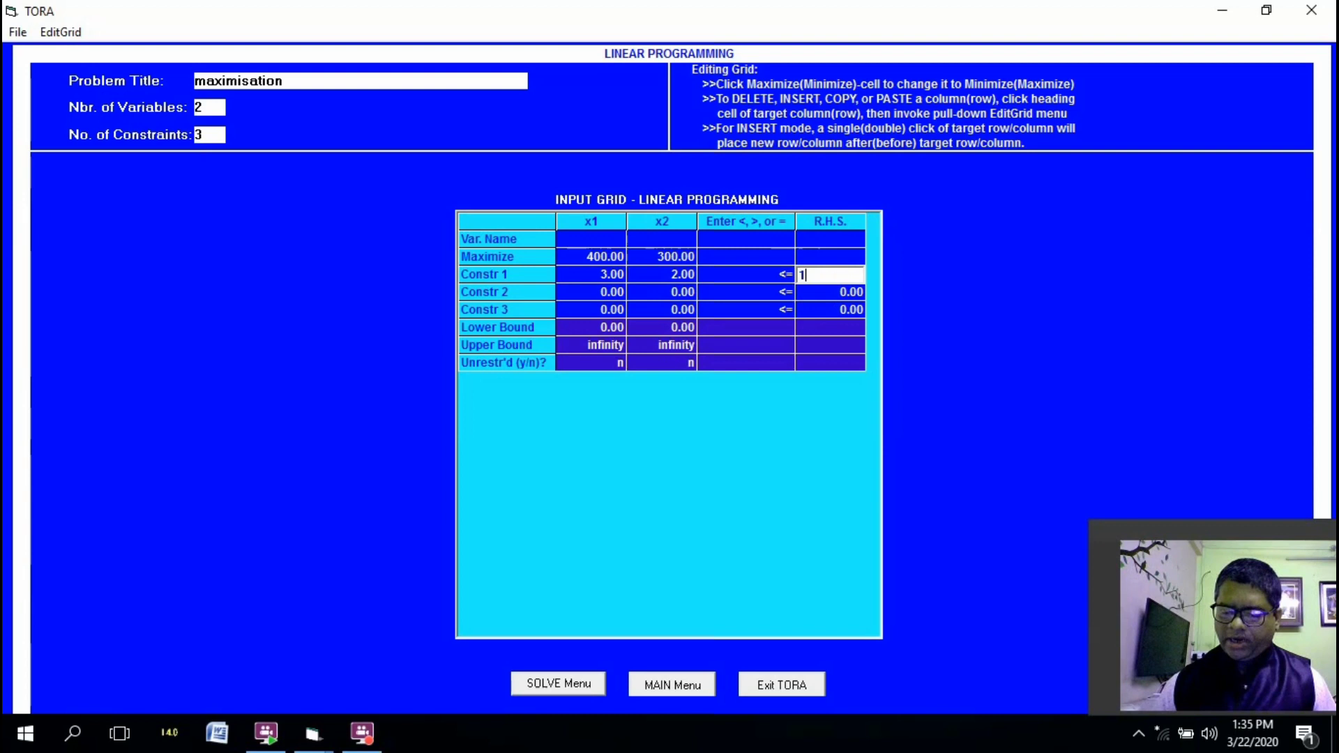
text(20)
Fill in constraint 2 with coefficients 3 for x1 and 5 for x2 and a right-hand side of 150
click(618, 290)
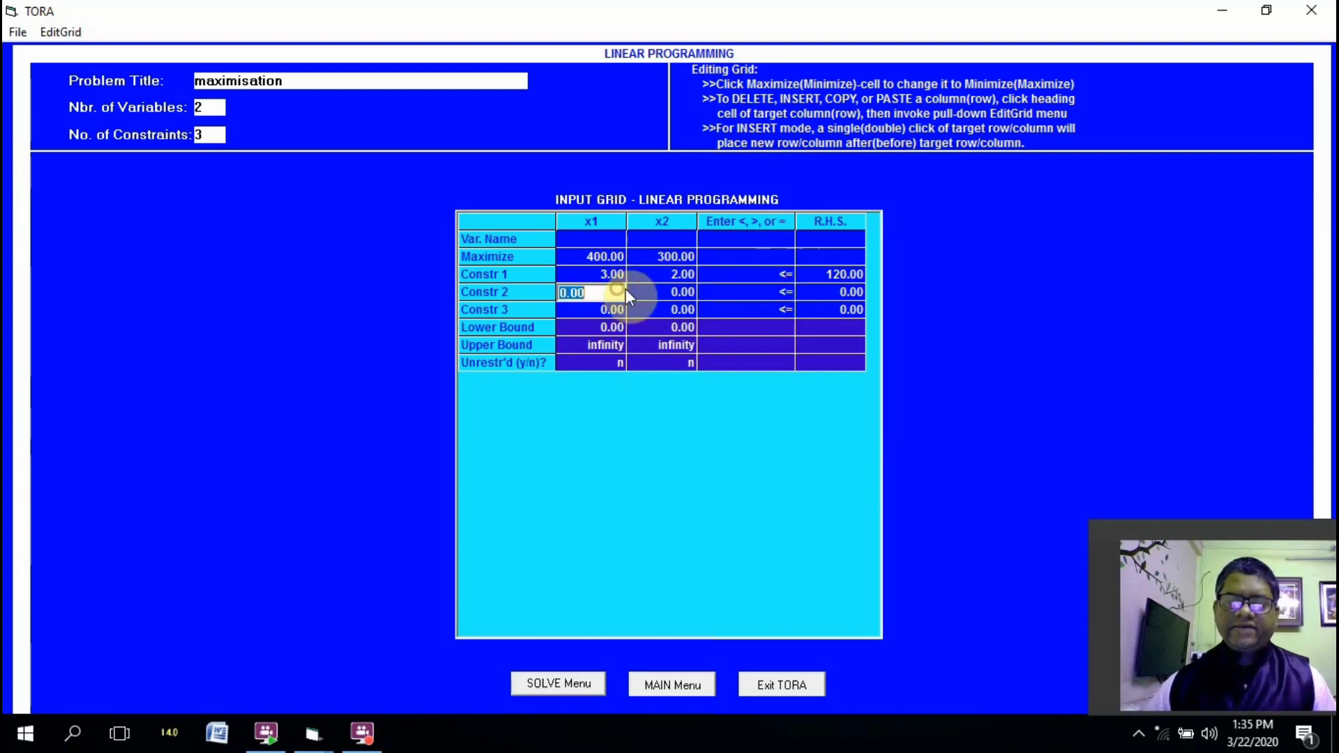
text(3)
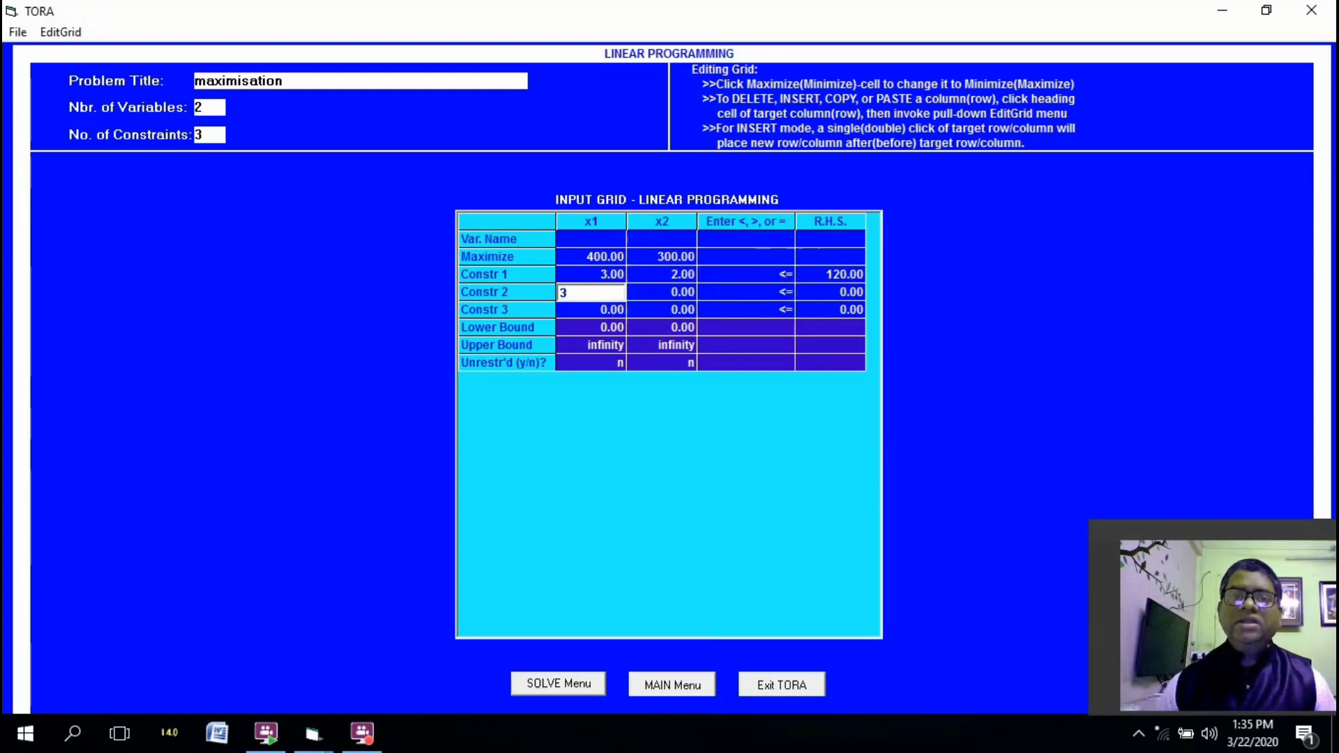
key(Tab)
text(5)
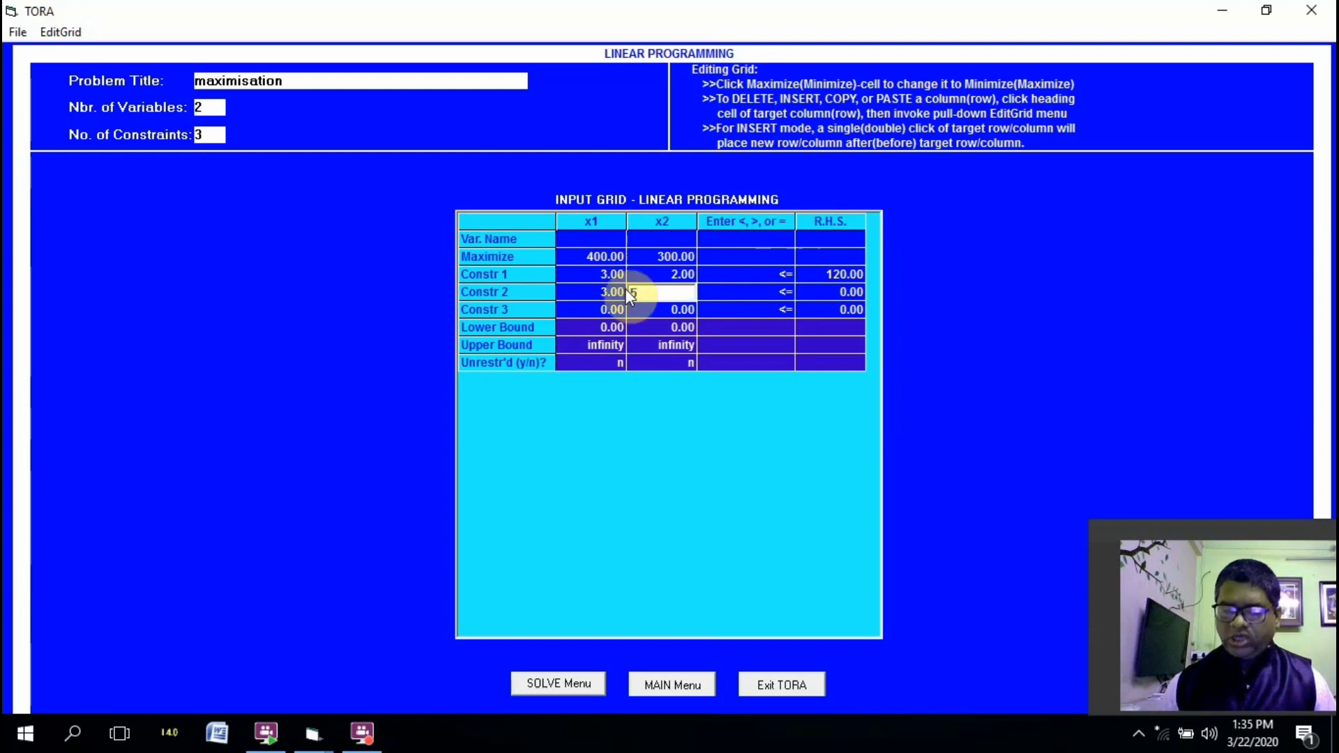
key(Tab)
text(1)
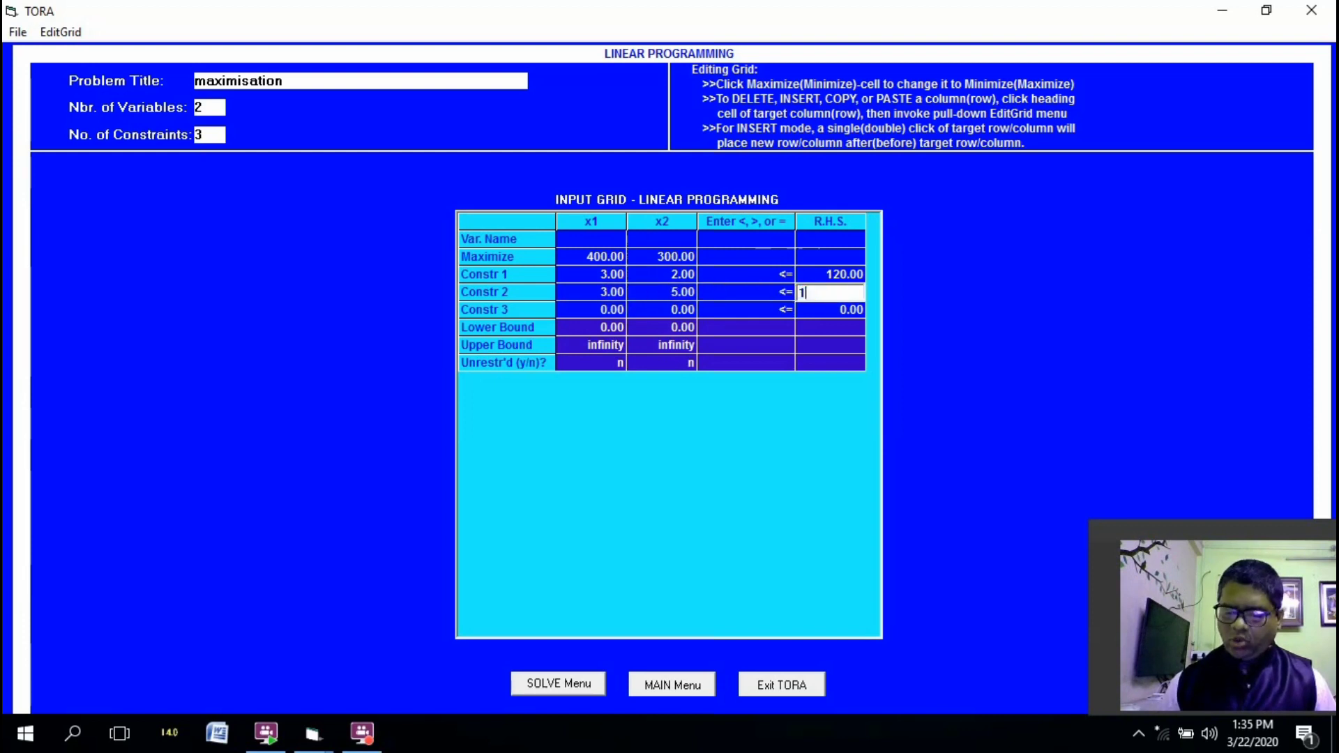
text(50)
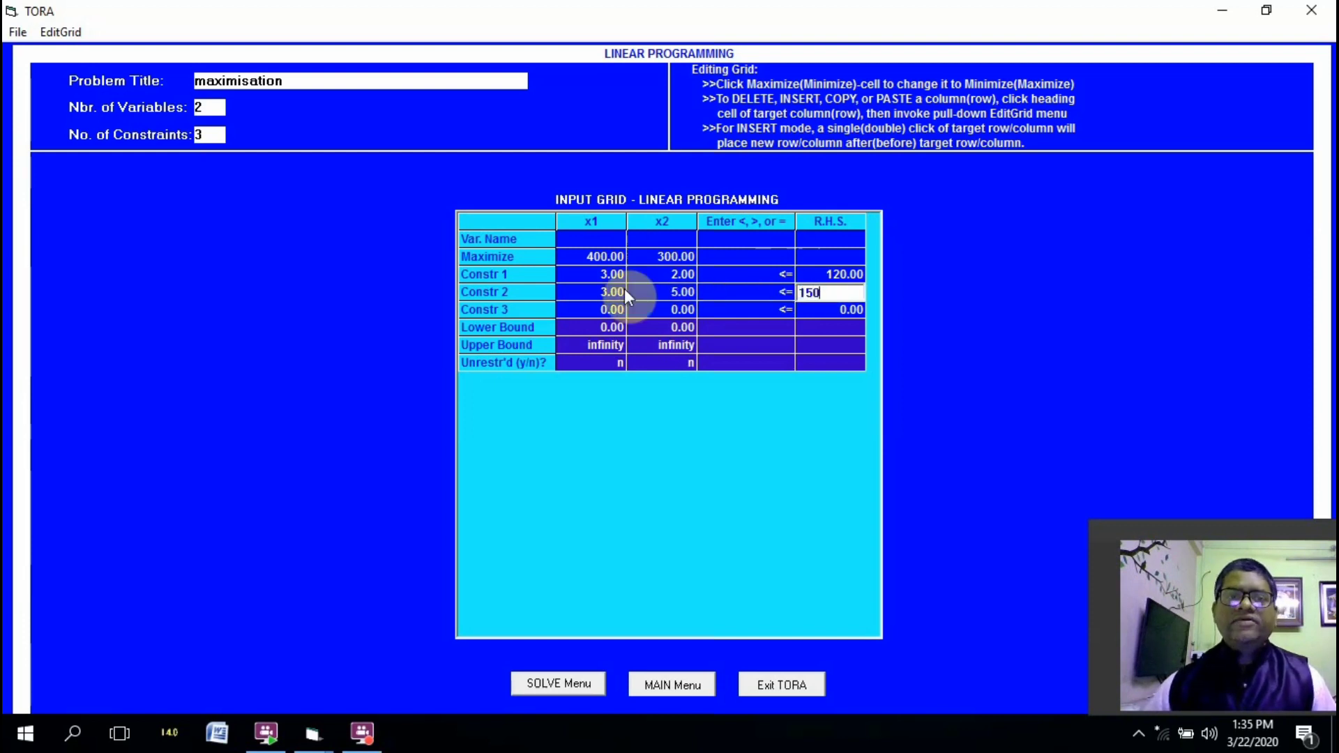
Fill in constraint 3 with coefficients 8 for x1 and 6 for x2 and a right-hand side of 240
click(598, 311)
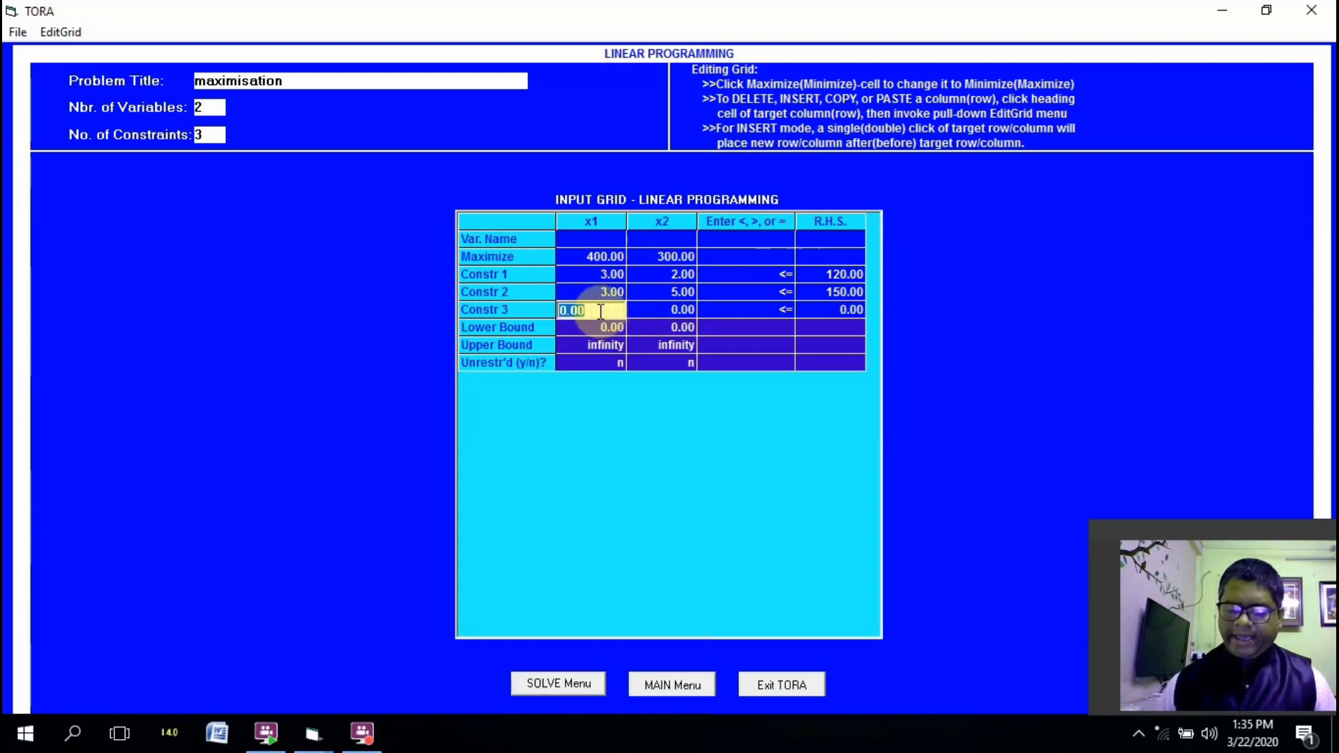
text(8)
key(Tab)
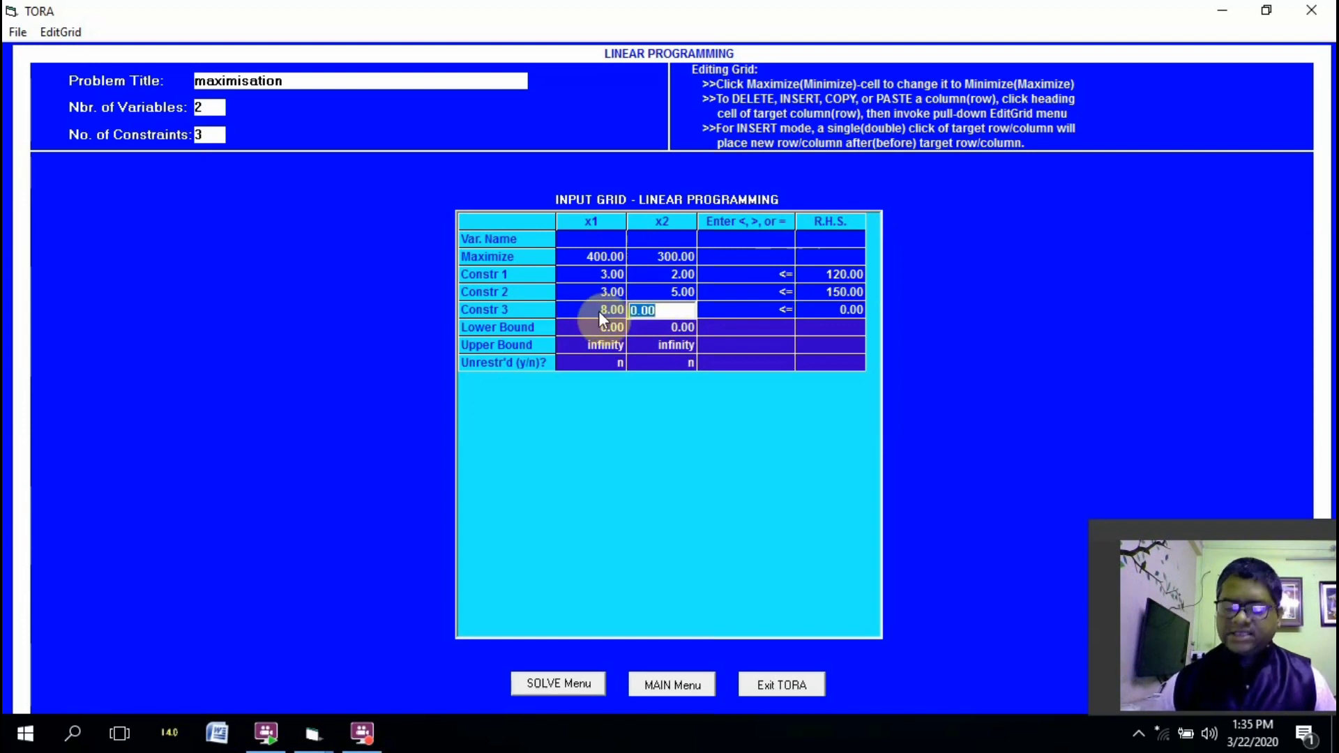
text(6)
key(Tab)
key(Tab)
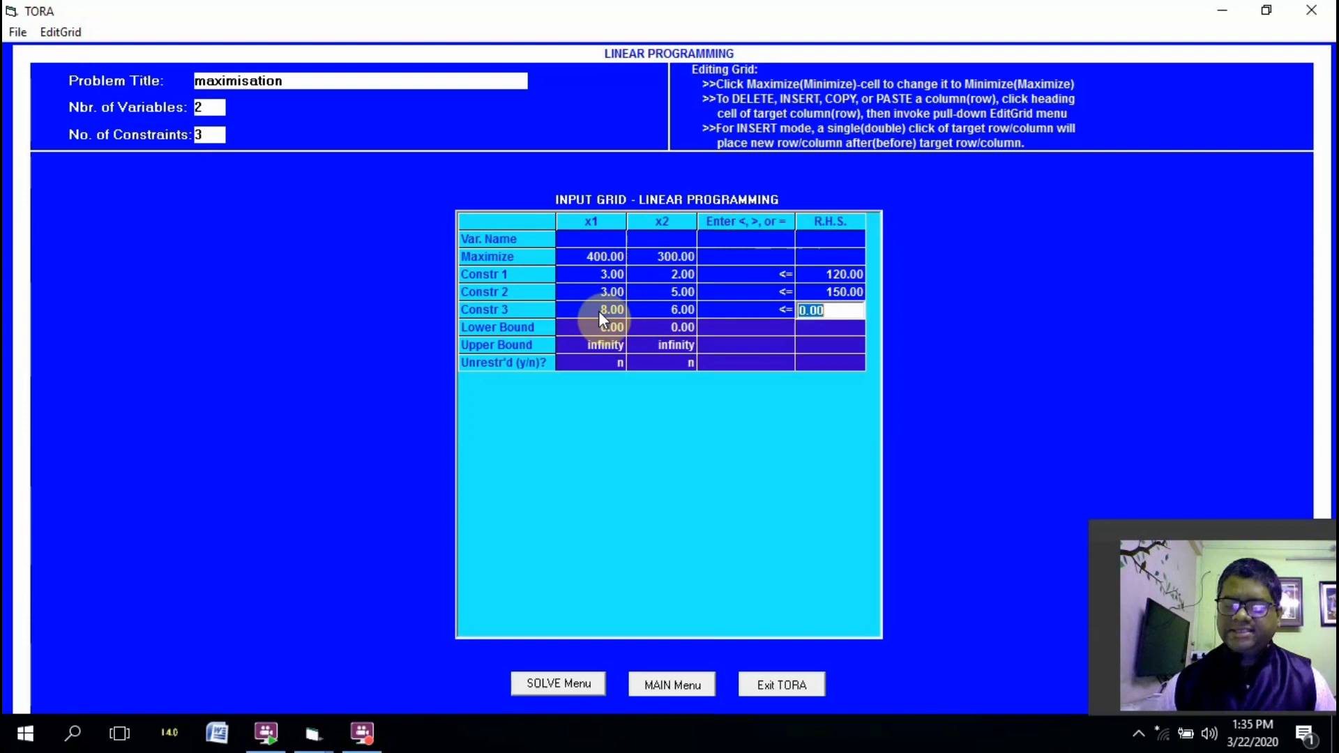
text(240)
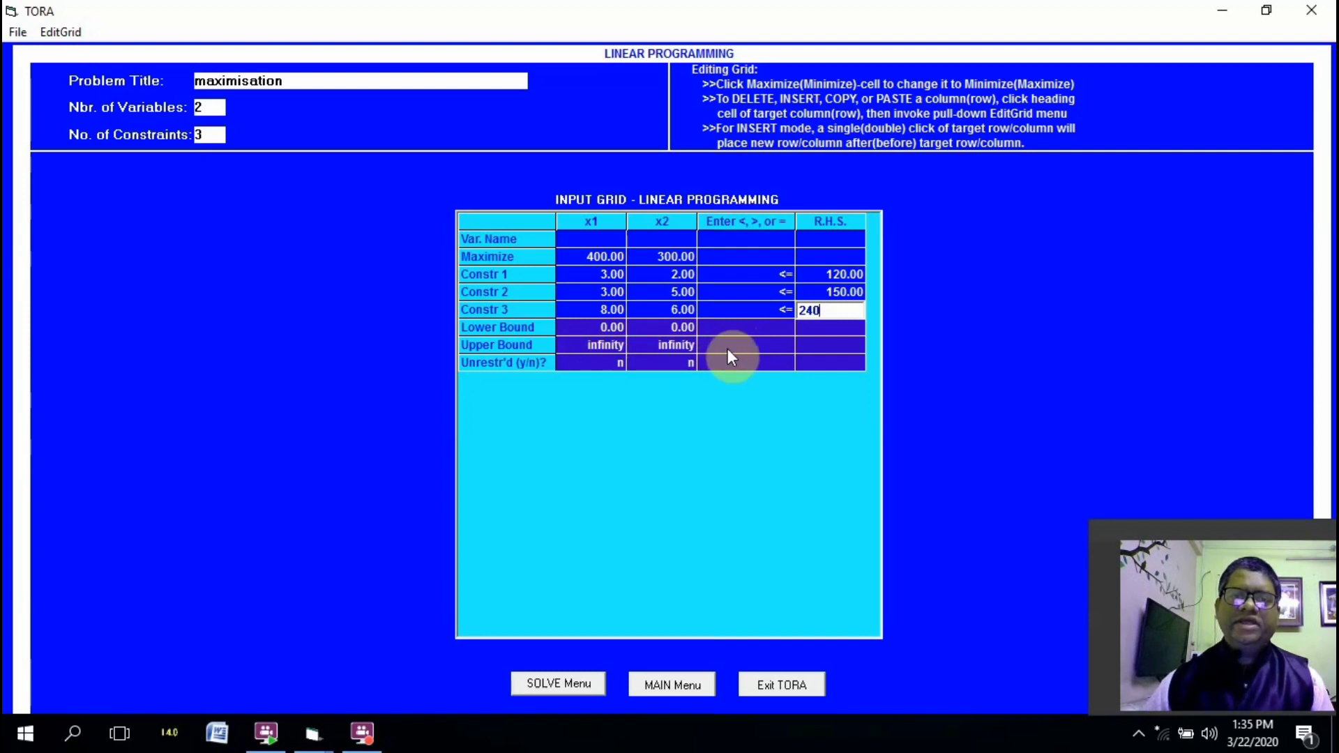
Solve the problem with the graphical method without saving the data, using the default decimal output format
click(581, 685)
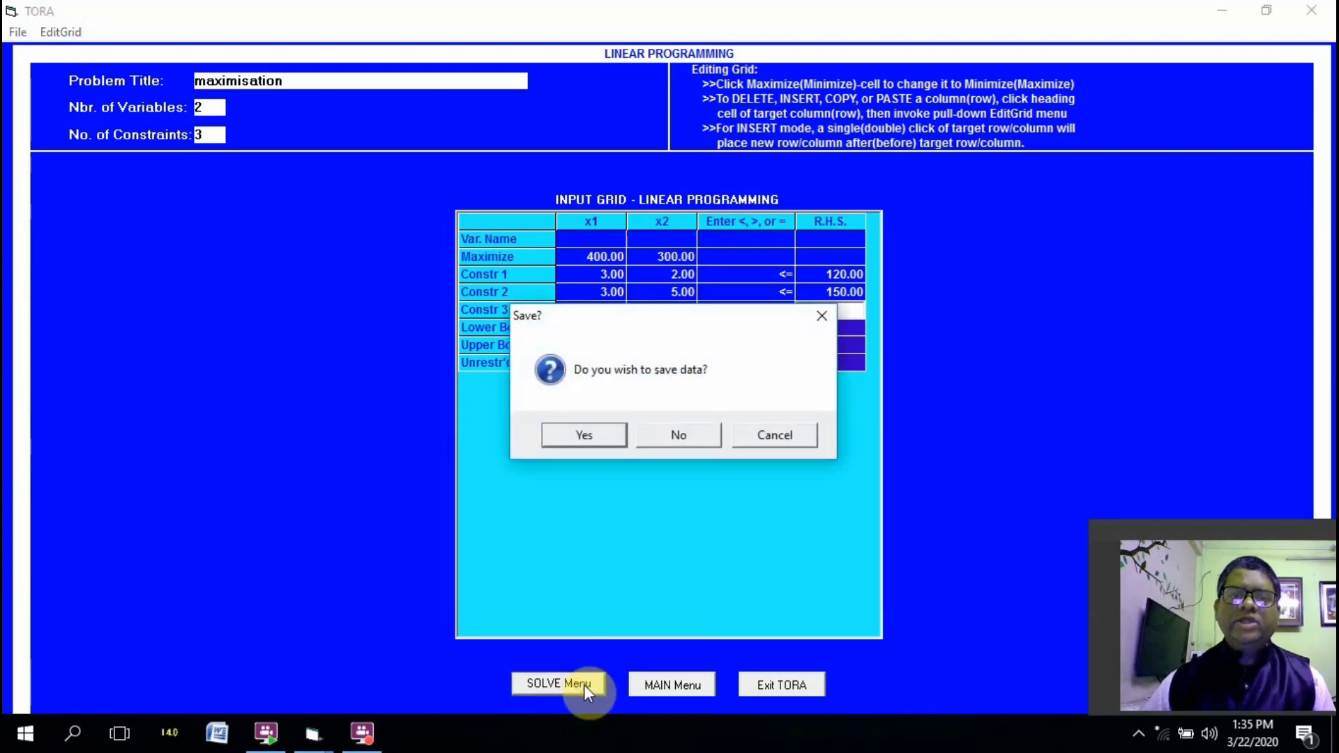
click(695, 437)
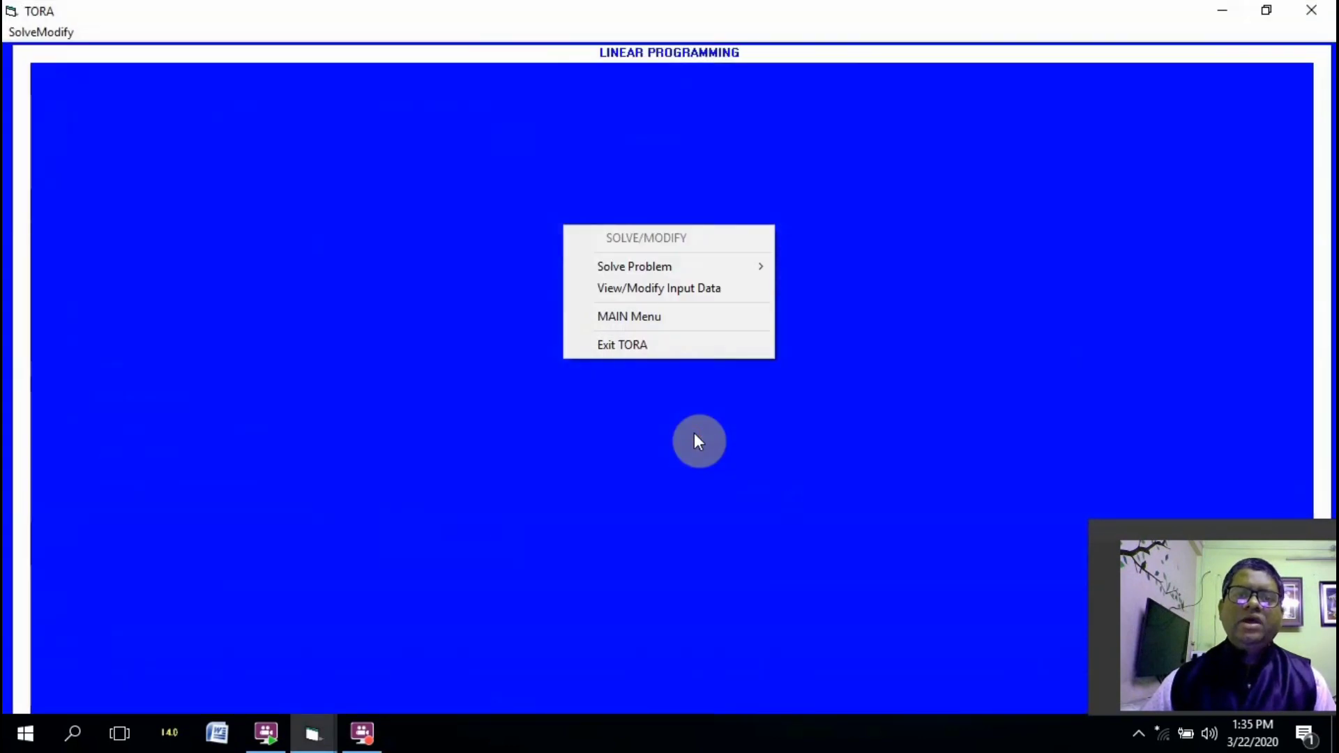
mouse_move(713, 264)
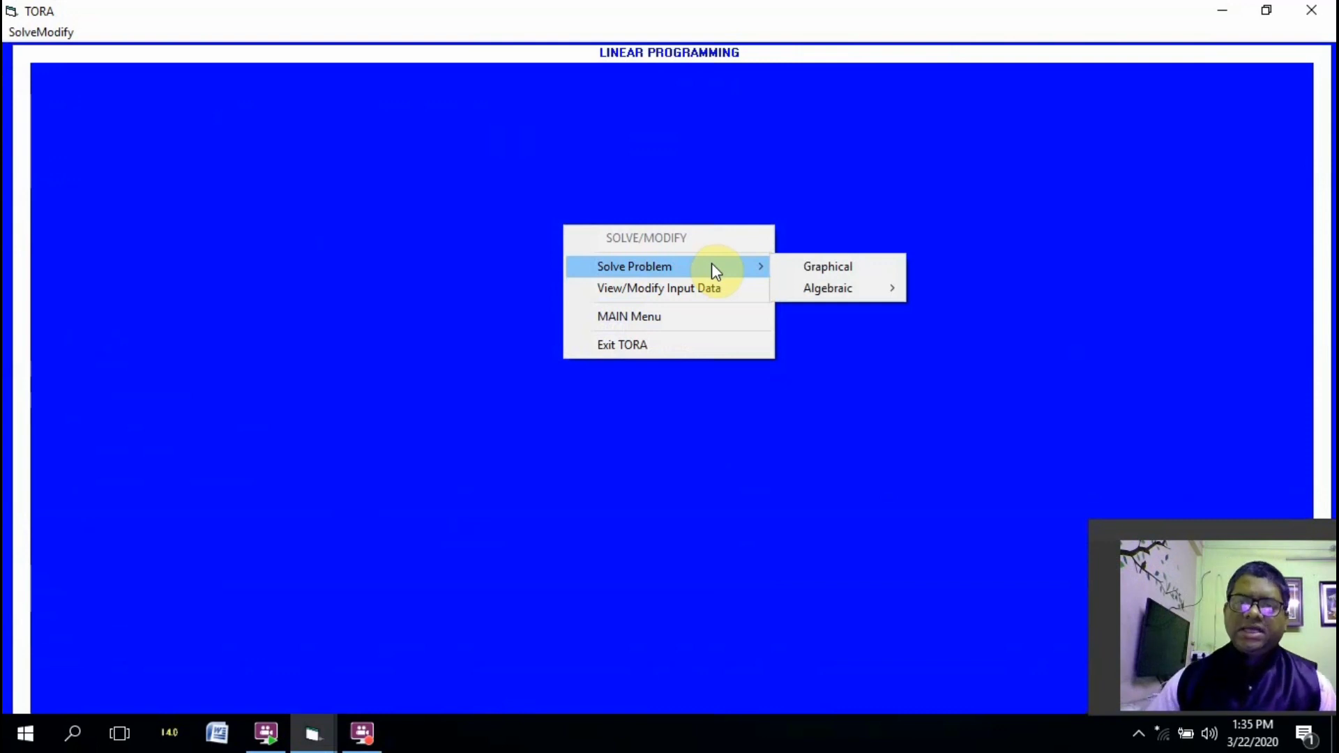
mouse_move(875, 292)
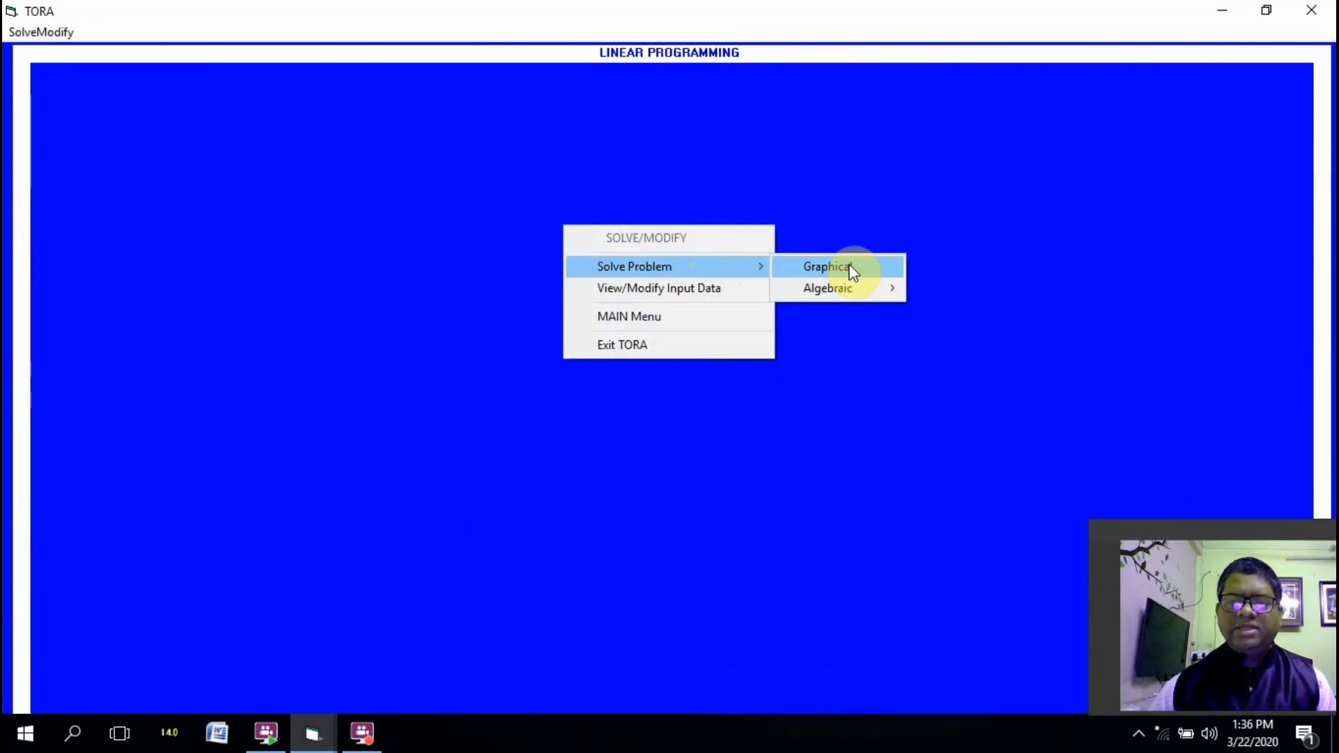
click(849, 267)
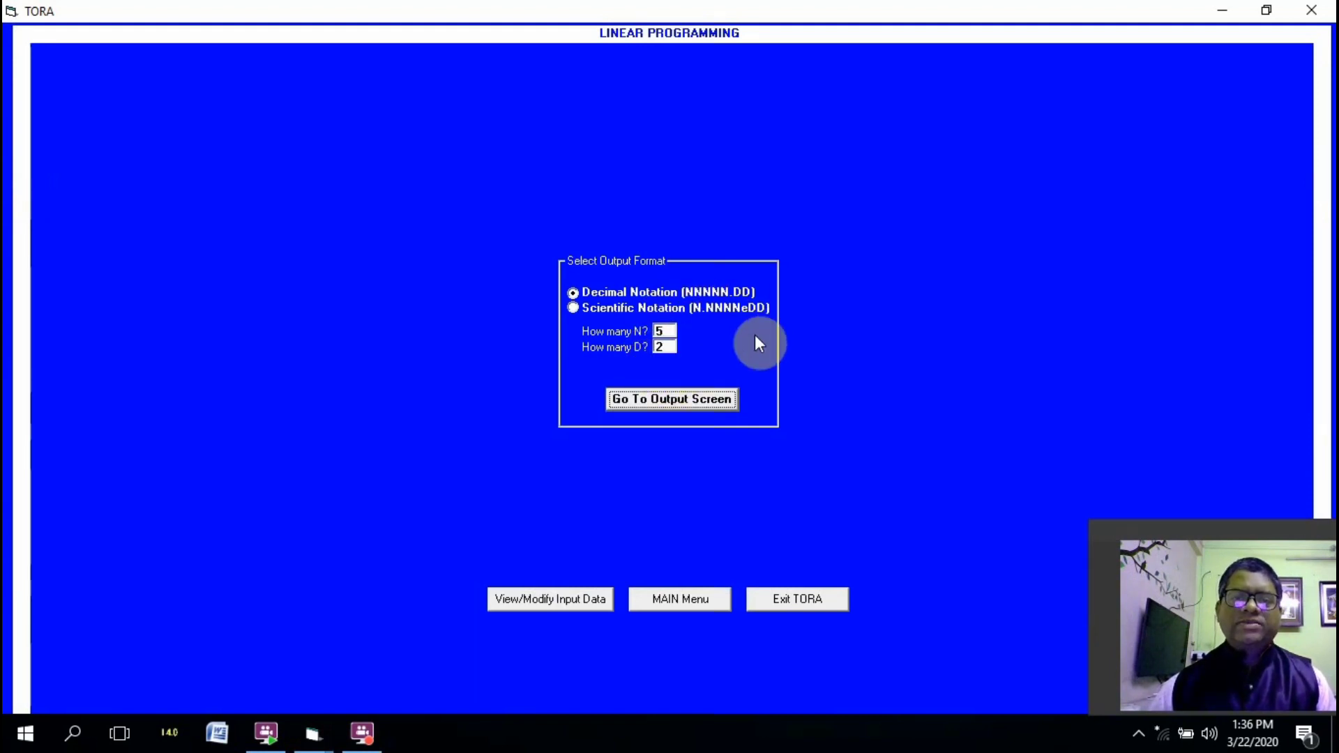
click(643, 397)
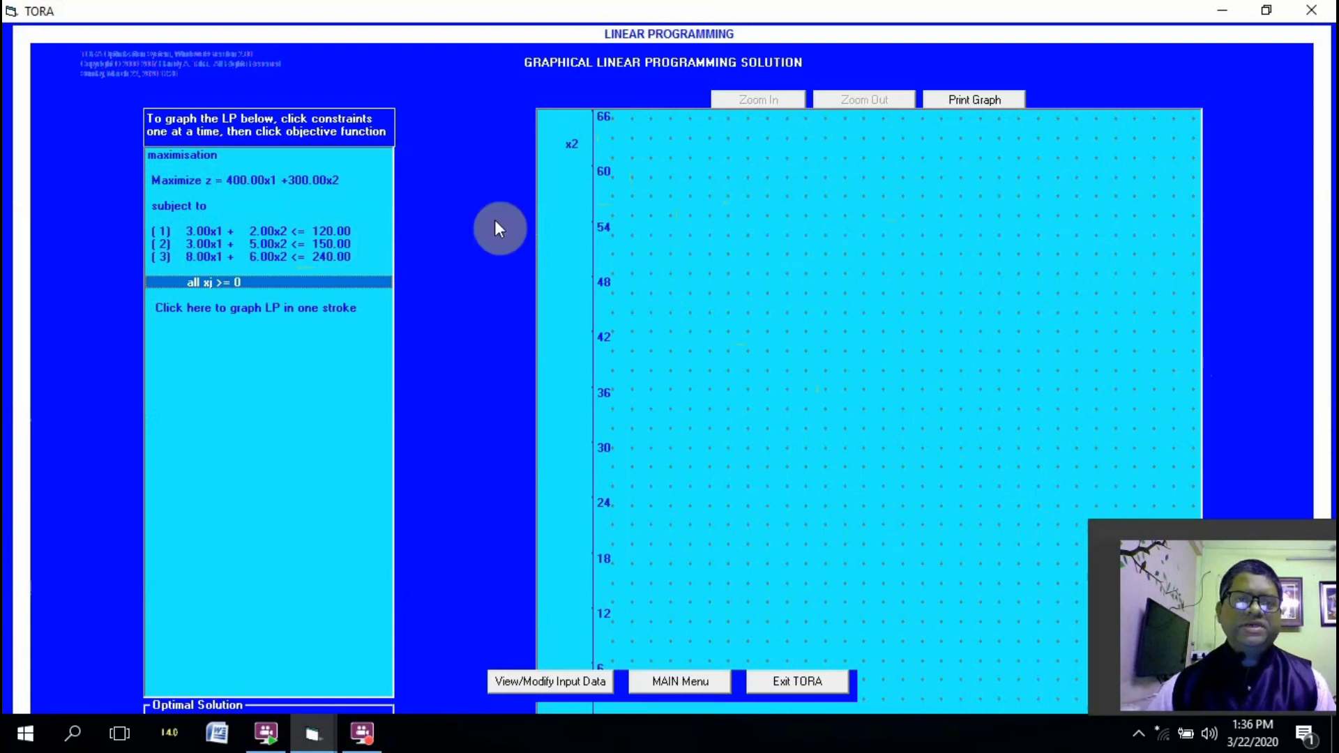
Graph constraints 1, 2 and 3 one at a time, followed by the objective function
click(332, 233)
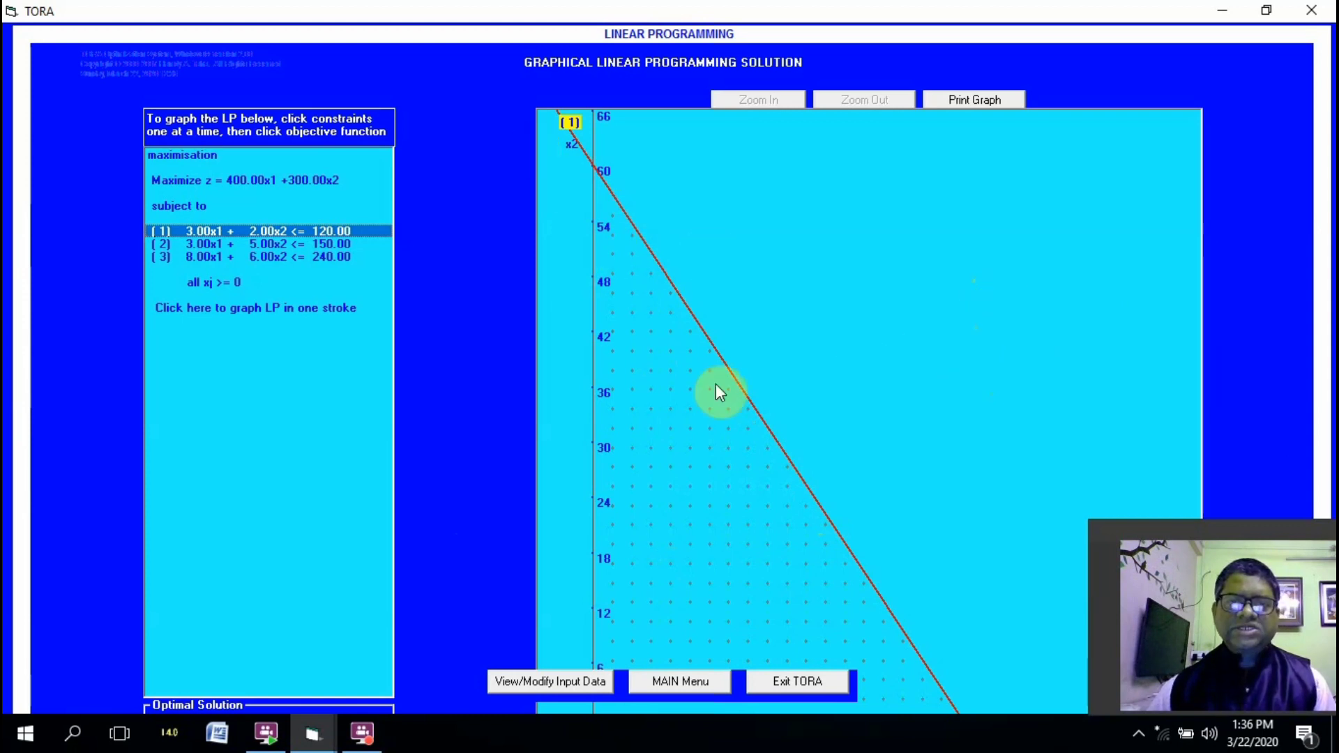
click(325, 243)
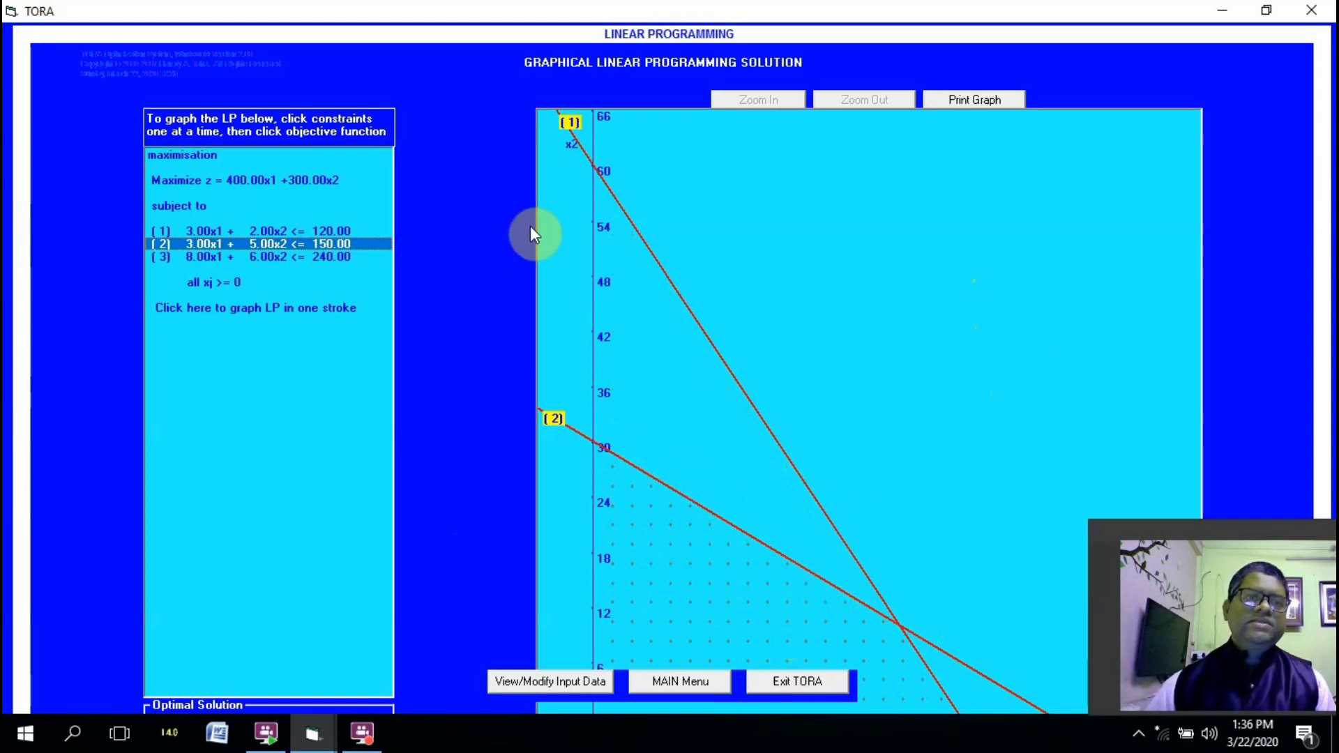
click(311, 255)
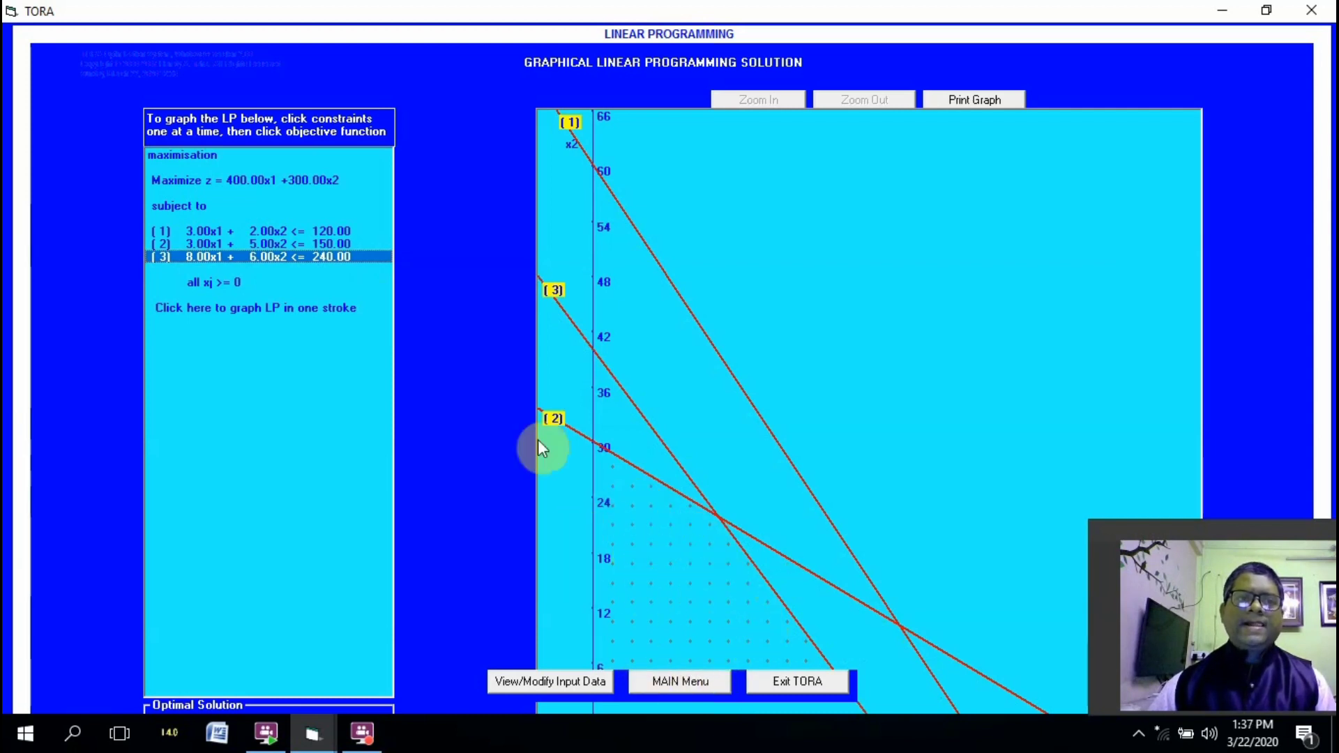
click(288, 182)
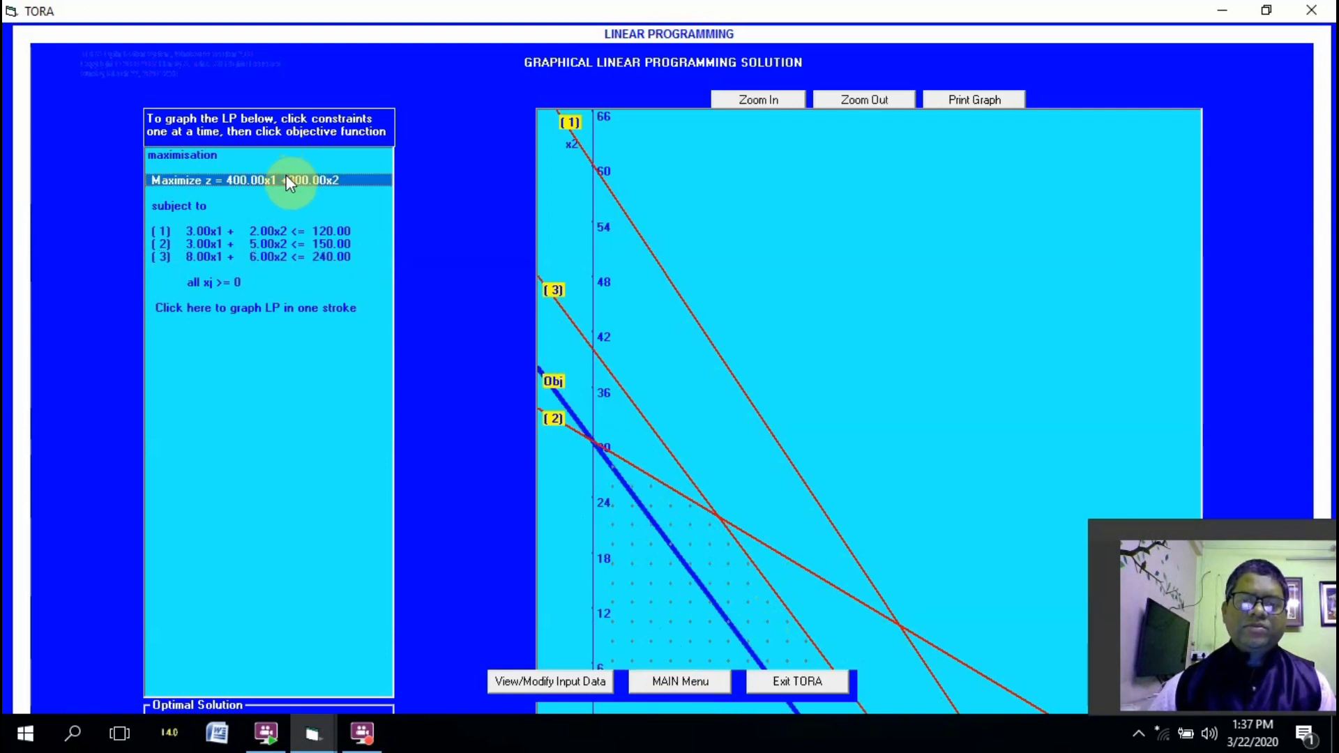